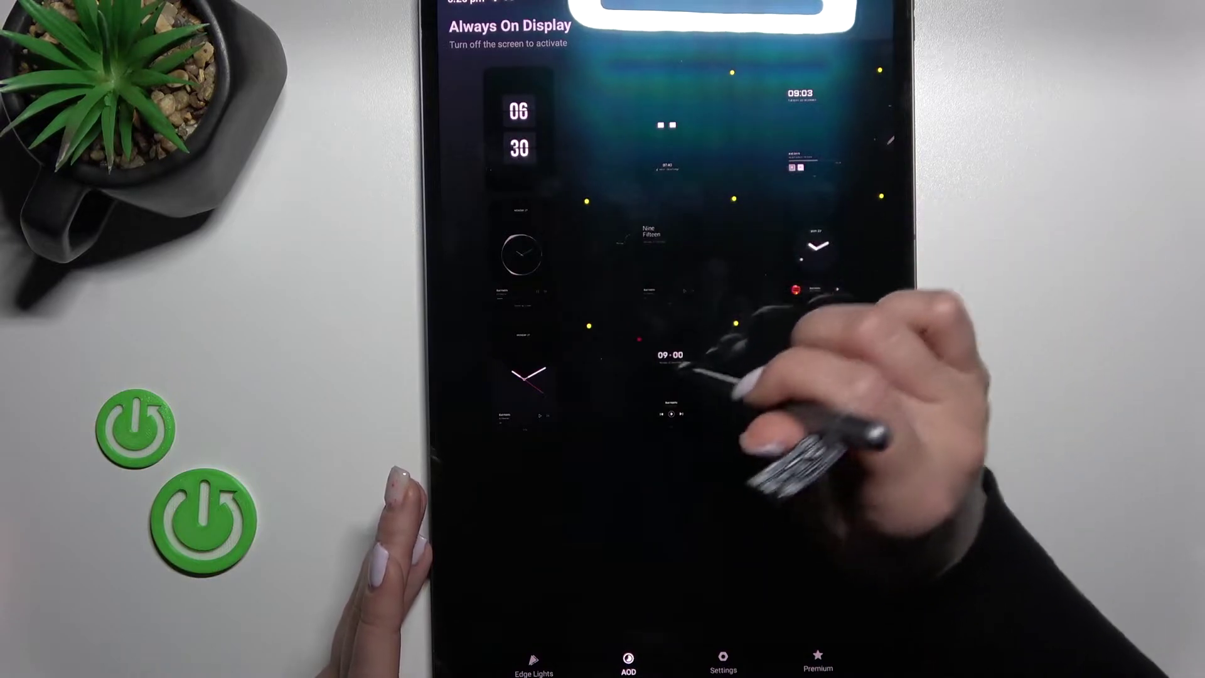
- Preview the digital clock face and apply it with its scattered-shapes particle background
click(670, 377)
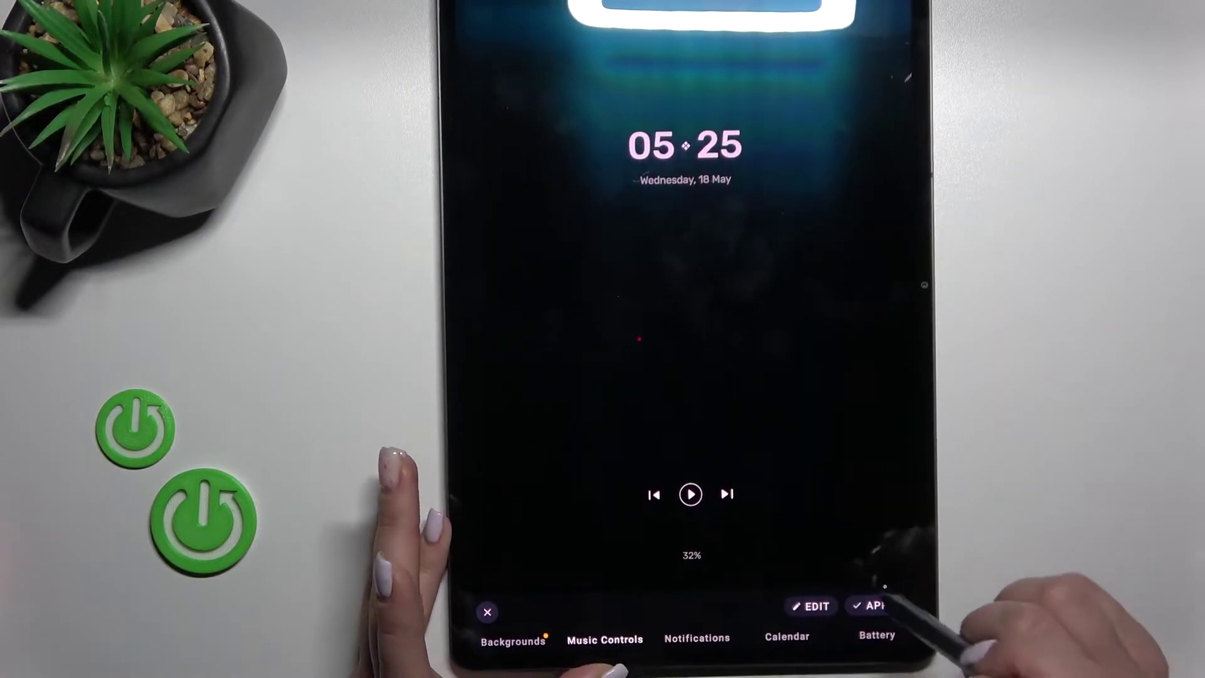
click(864, 648)
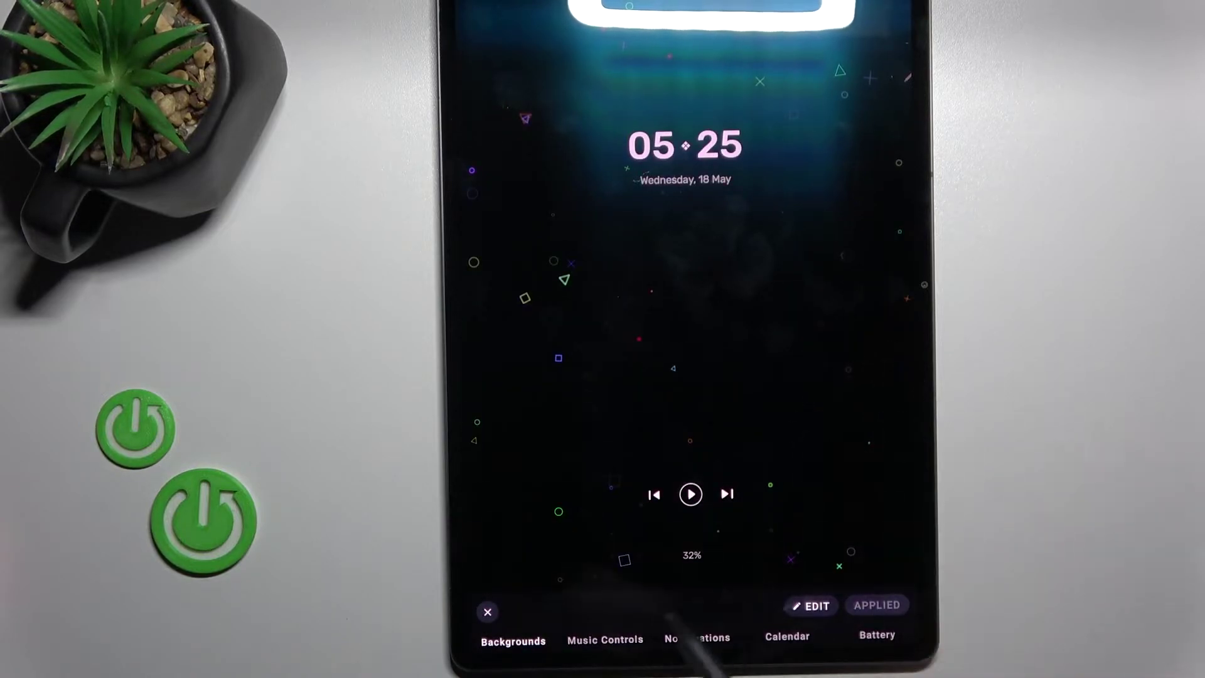
- Set music controls to hide after 60 secs, then check the Notifications and Calendar options
click(606, 640)
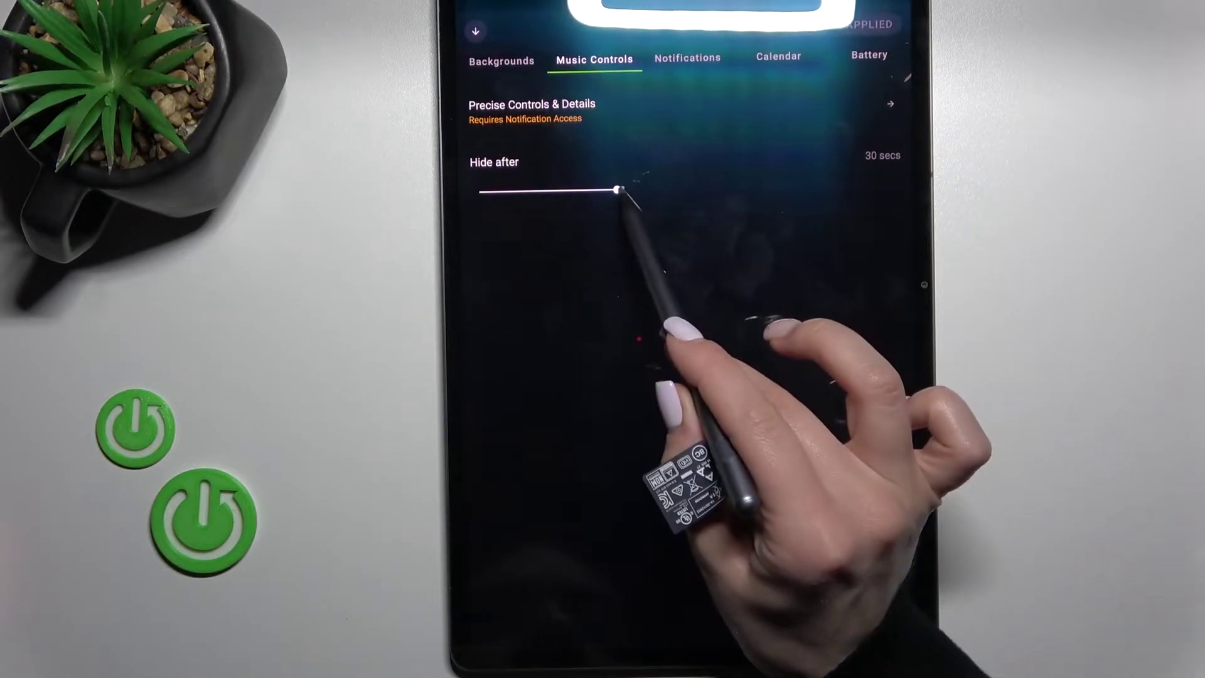
mouse_move(619, 189)
mouse_down()
mouse_move(481, 193)
mouse_move(755, 187)
mouse_up()
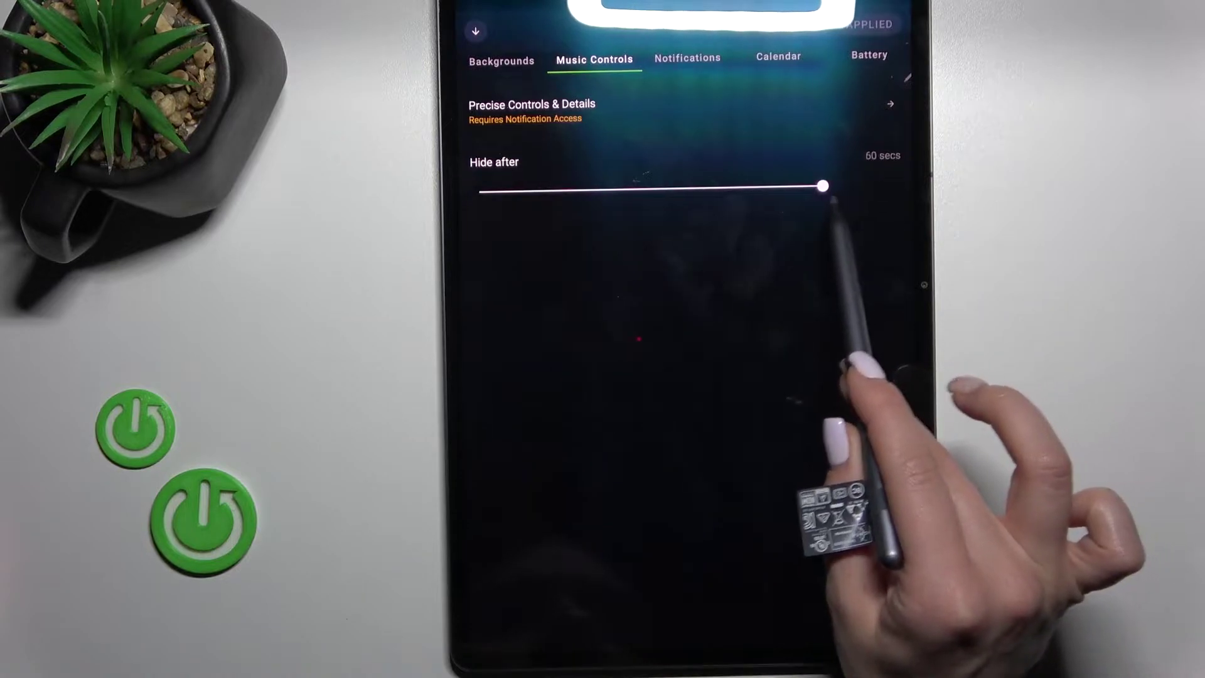
click(688, 58)
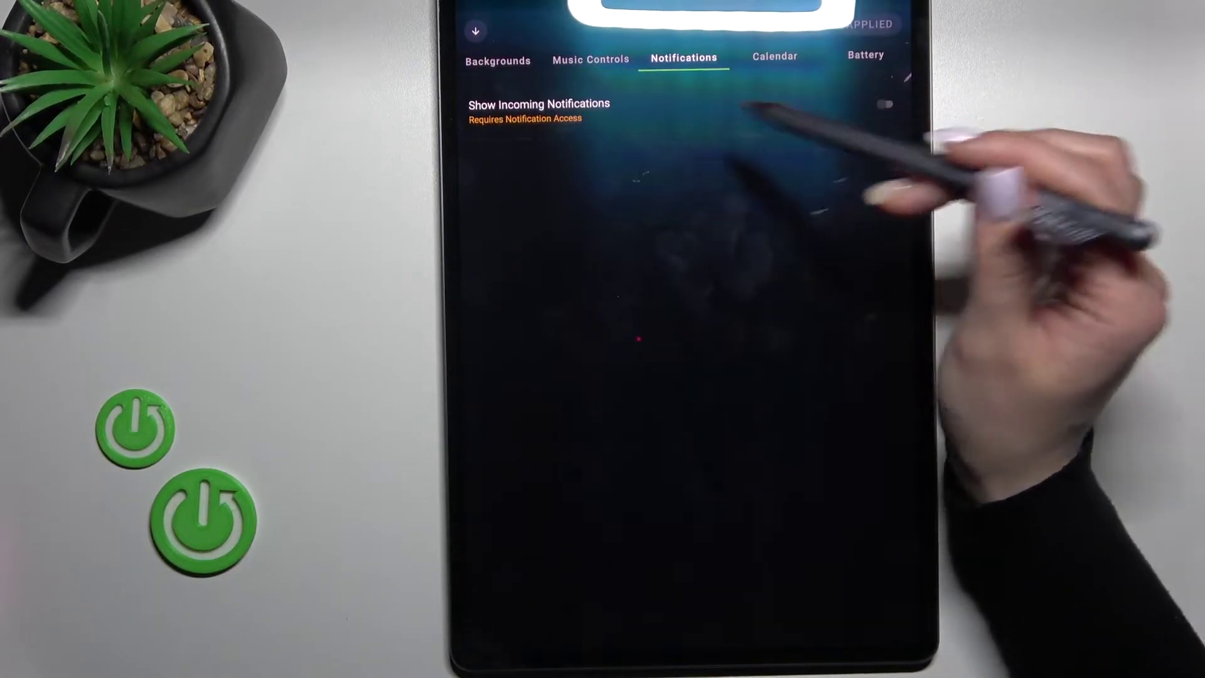
click(774, 56)
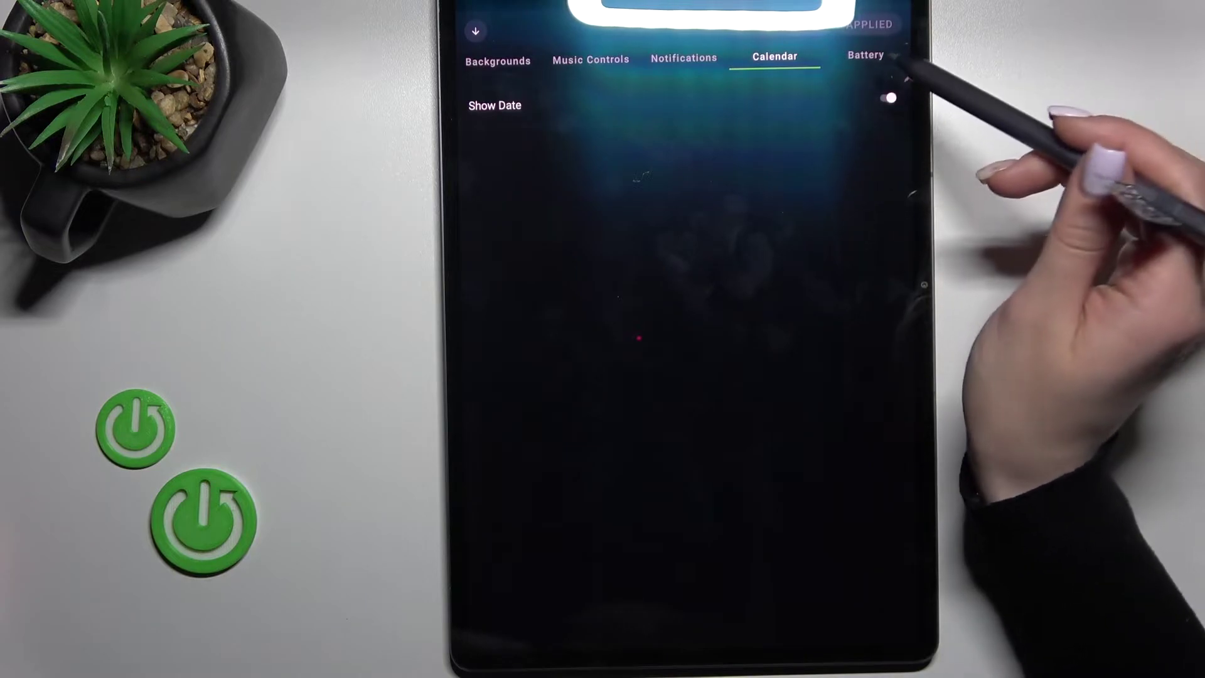
- Set the face's battery Show Status to Always
click(862, 56)
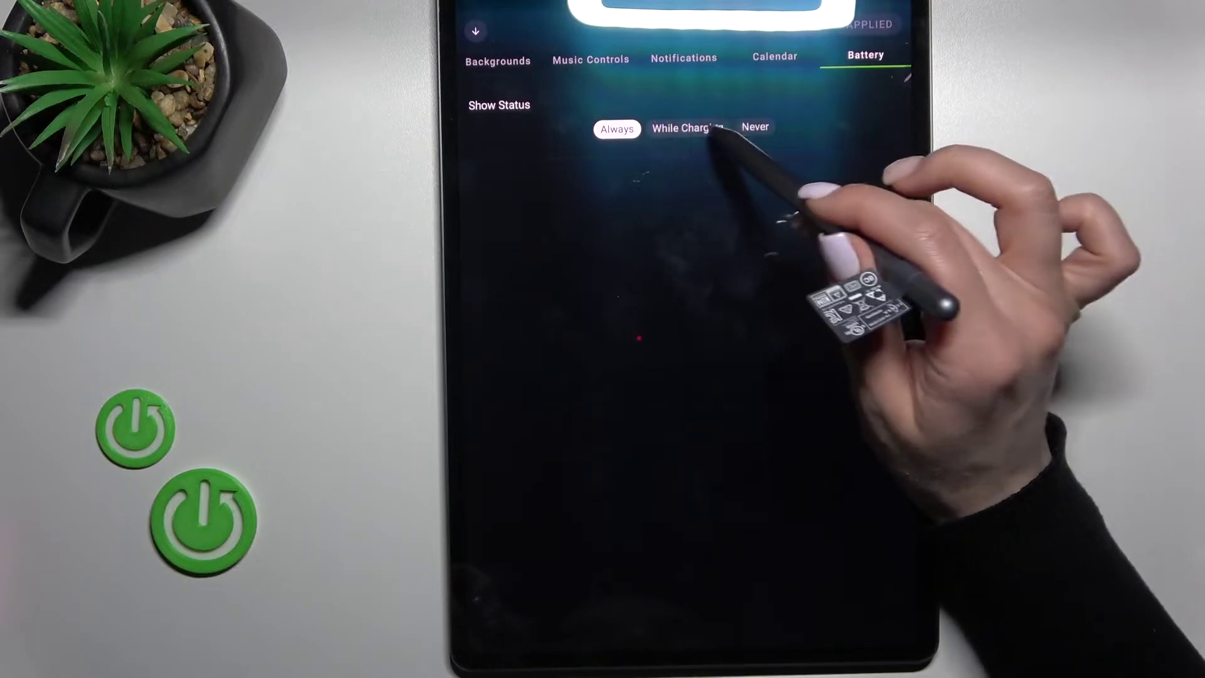
click(755, 127)
click(617, 128)
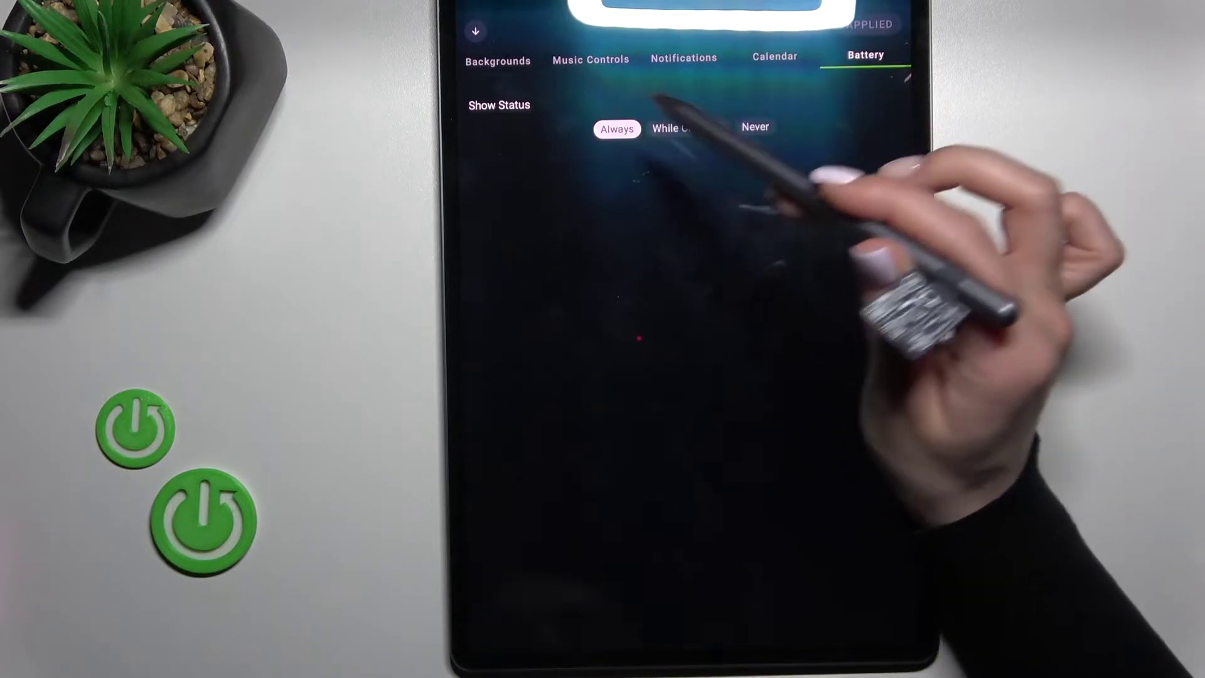
- Close the face preview and go to Settings > Always On Display
click(476, 30)
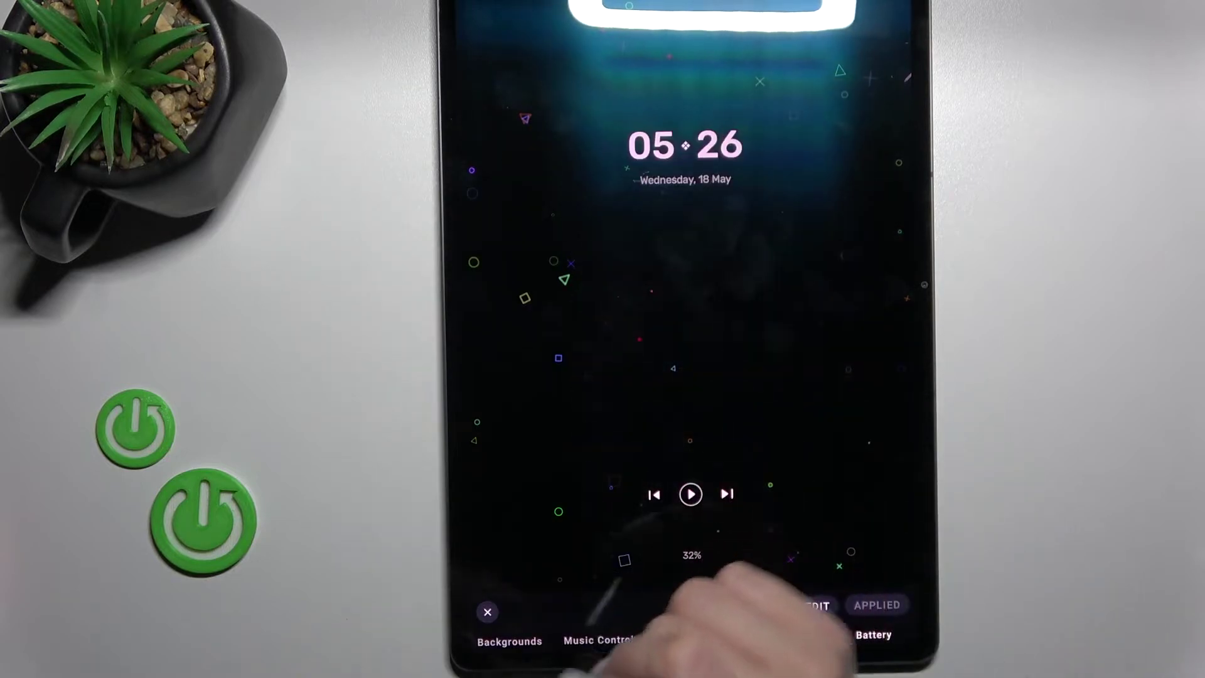
click(487, 613)
click(740, 598)
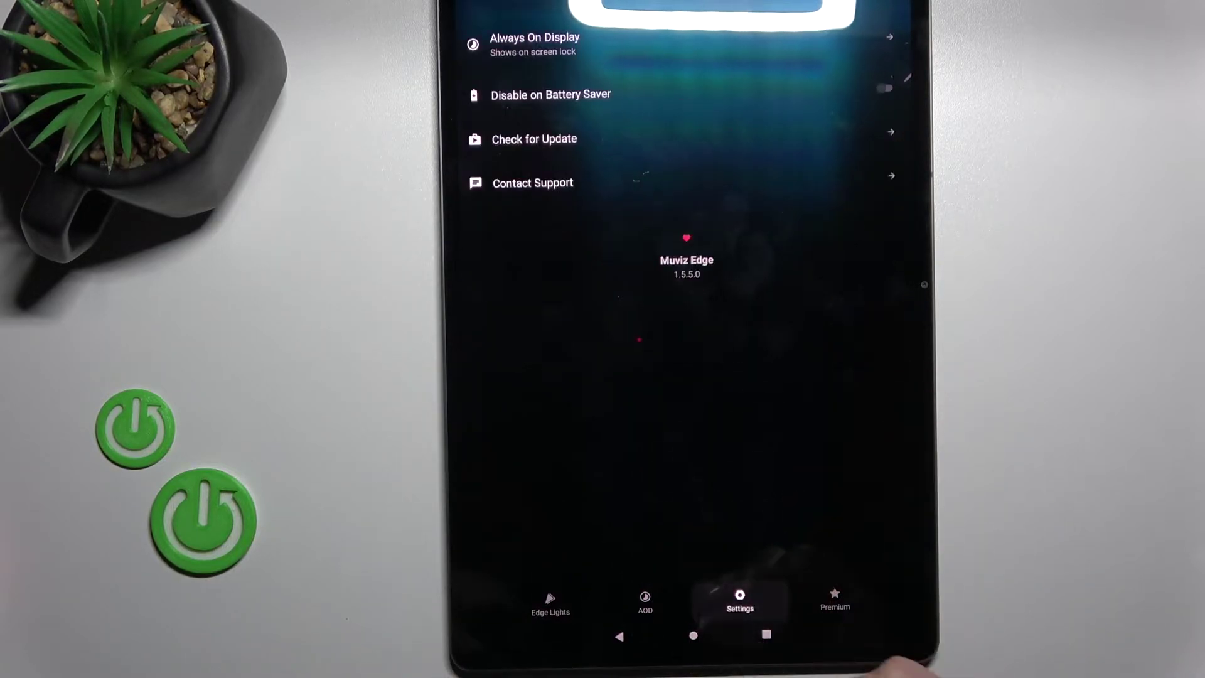
click(534, 43)
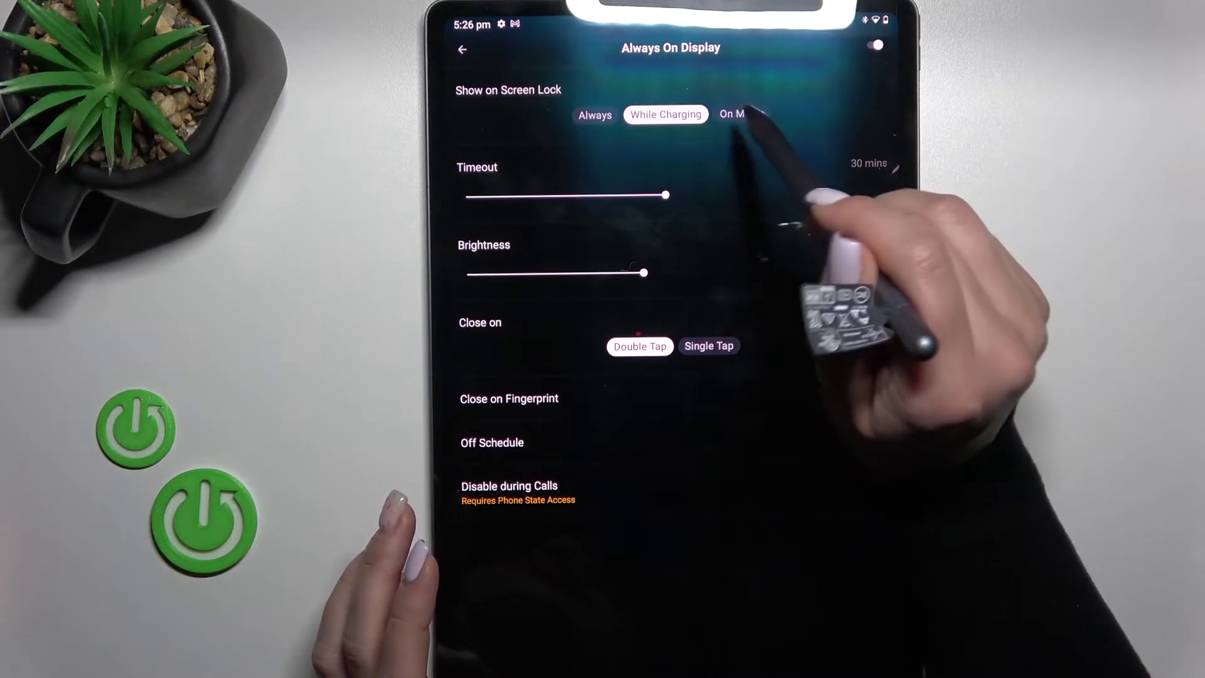
- Set screen-lock display to Always, Timeout to Never, Brightness to 100%, and Close on to Single Tap
click(595, 115)
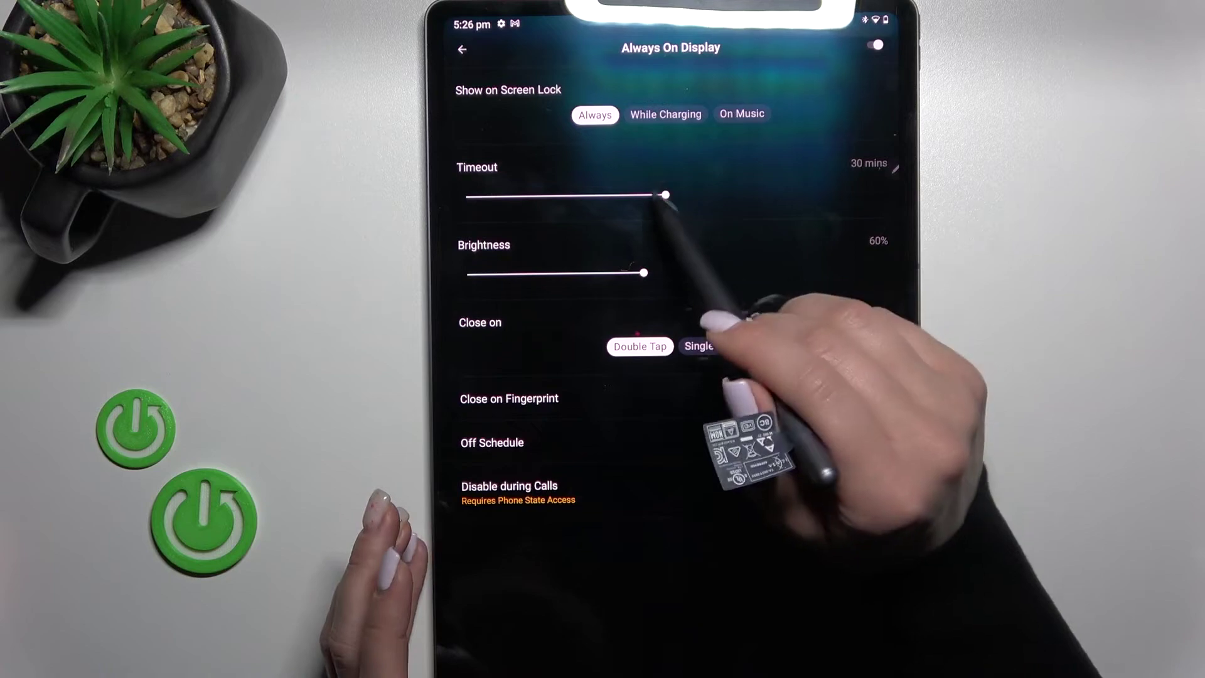
mouse_move(665, 195)
mouse_down()
mouse_move(467, 196)
mouse_move(878, 193)
mouse_up()
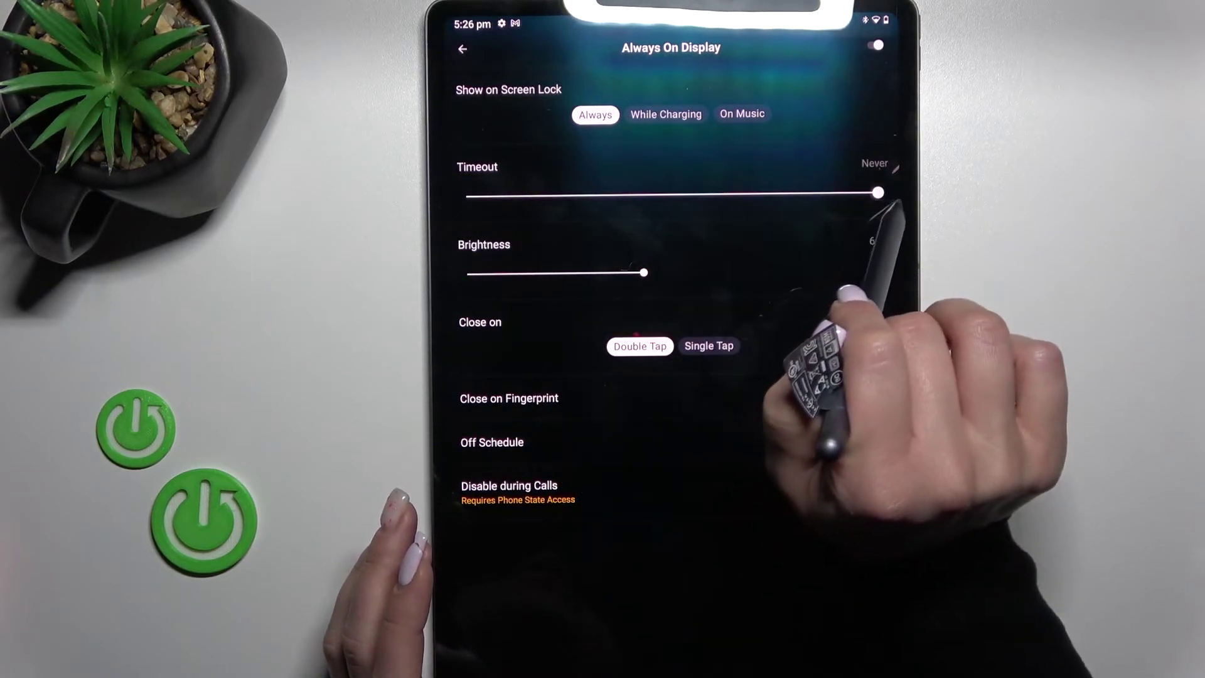
mouse_move(643, 273)
mouse_down()
mouse_move(469, 274)
mouse_move(879, 271)
mouse_up()
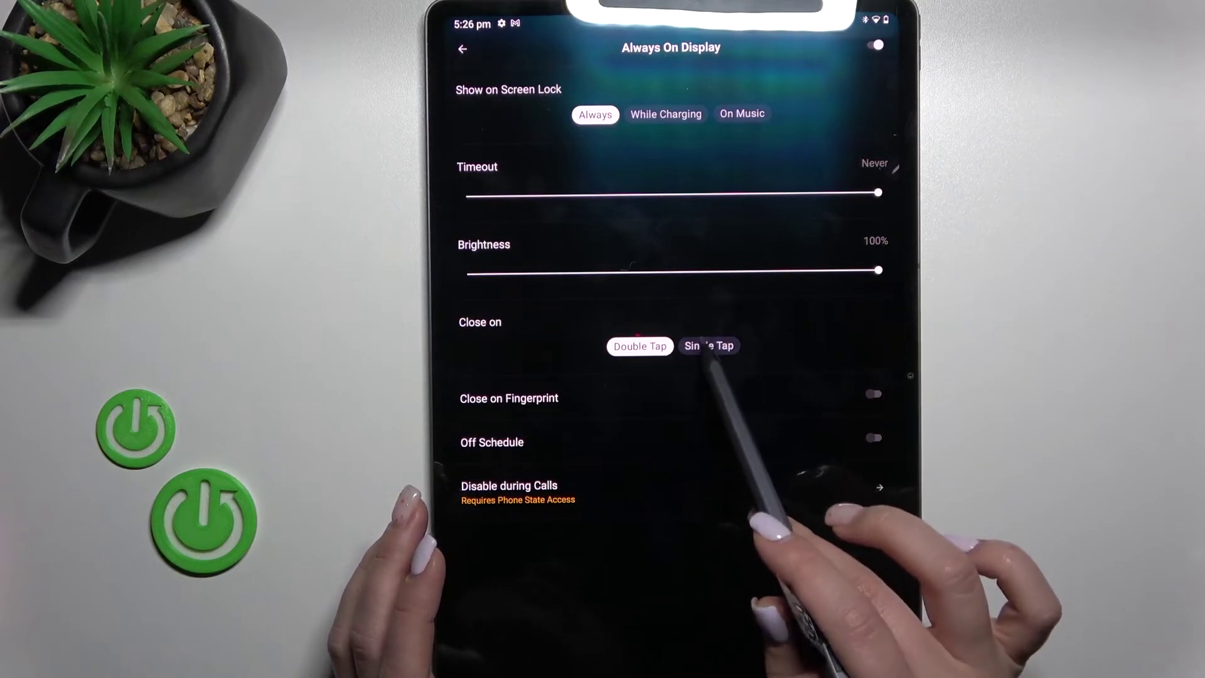
click(709, 346)
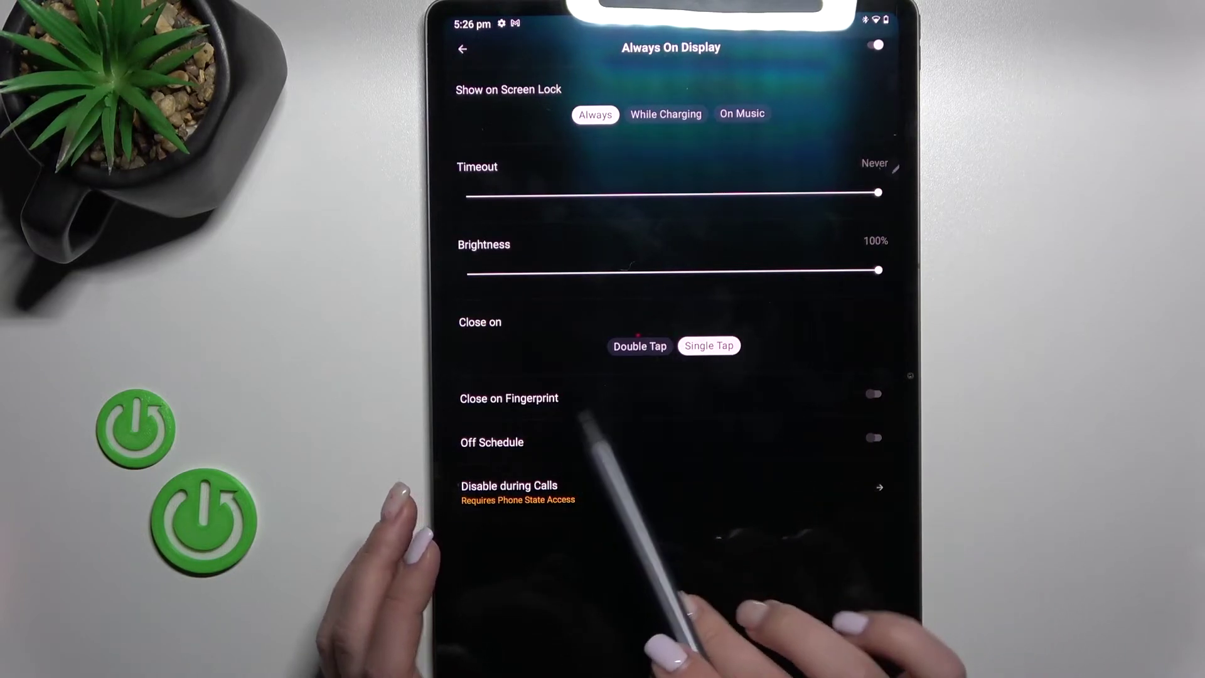